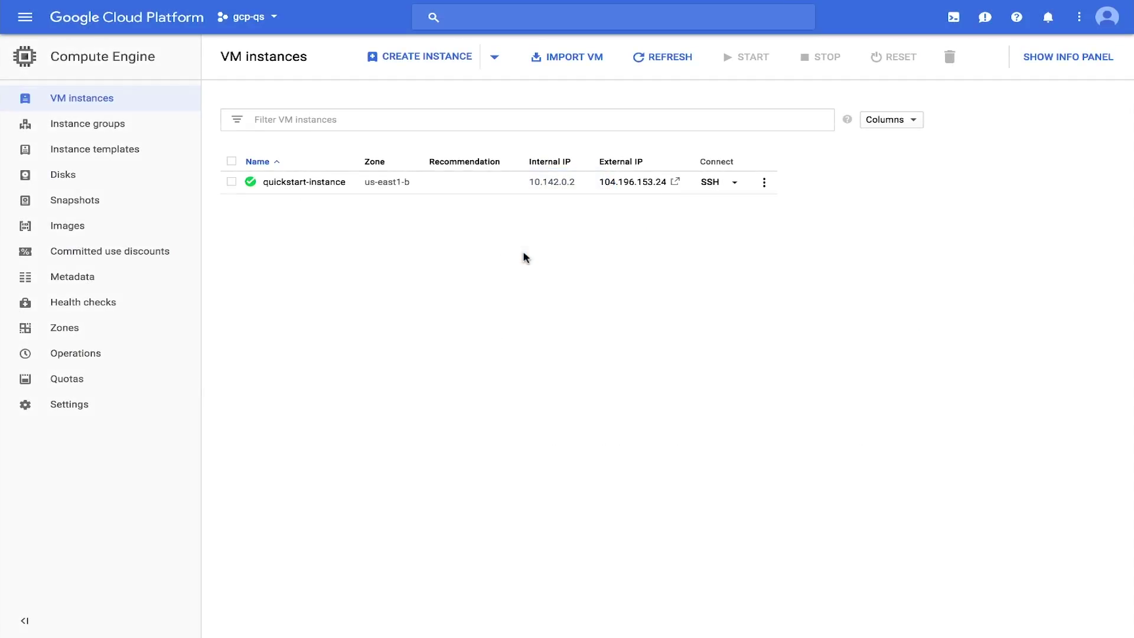
# - Open quickstart-instance from the VM instances list and put its details page into edit mode
pyautogui.click(263, 184)
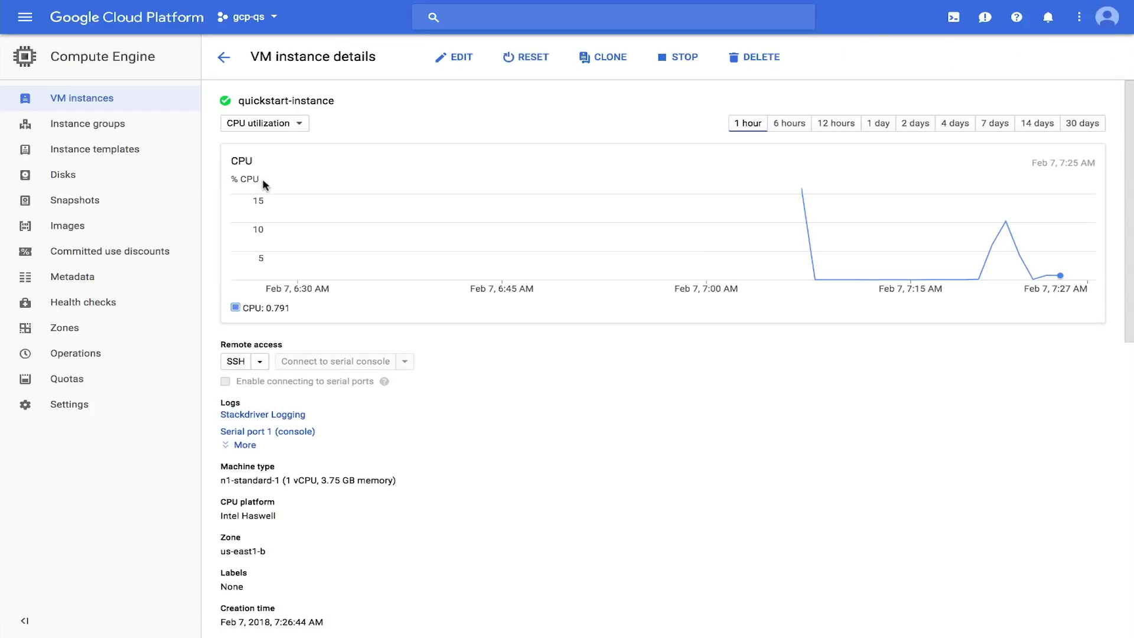
pyautogui.click(441, 58)
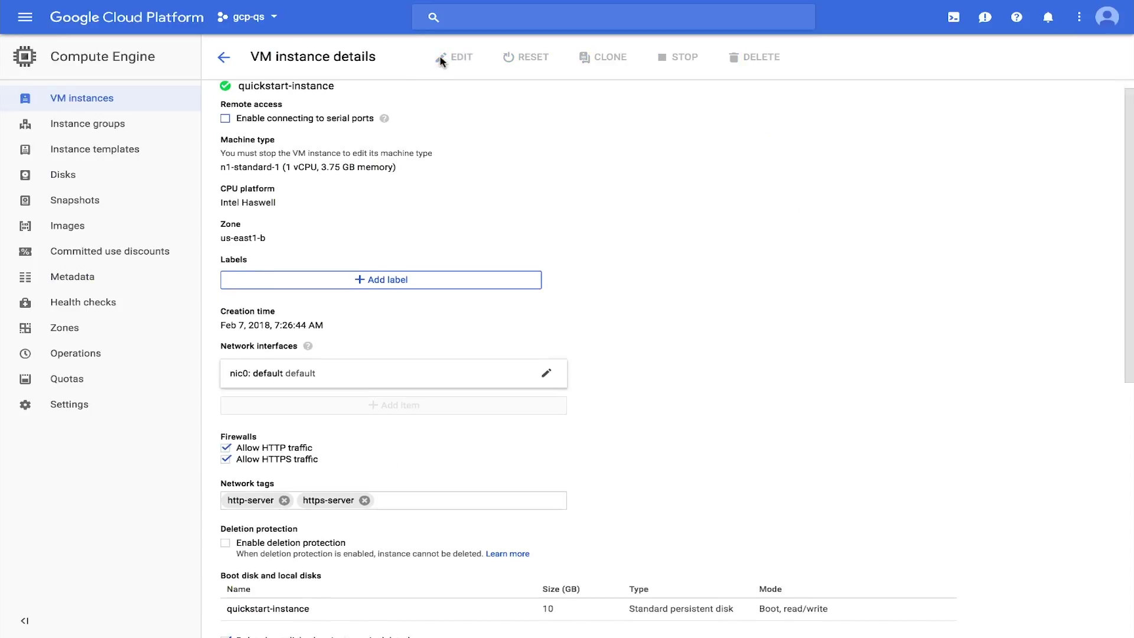
pyautogui.scroll(-1, 440, 60)
pyautogui.scroll(-1, 441, 61)
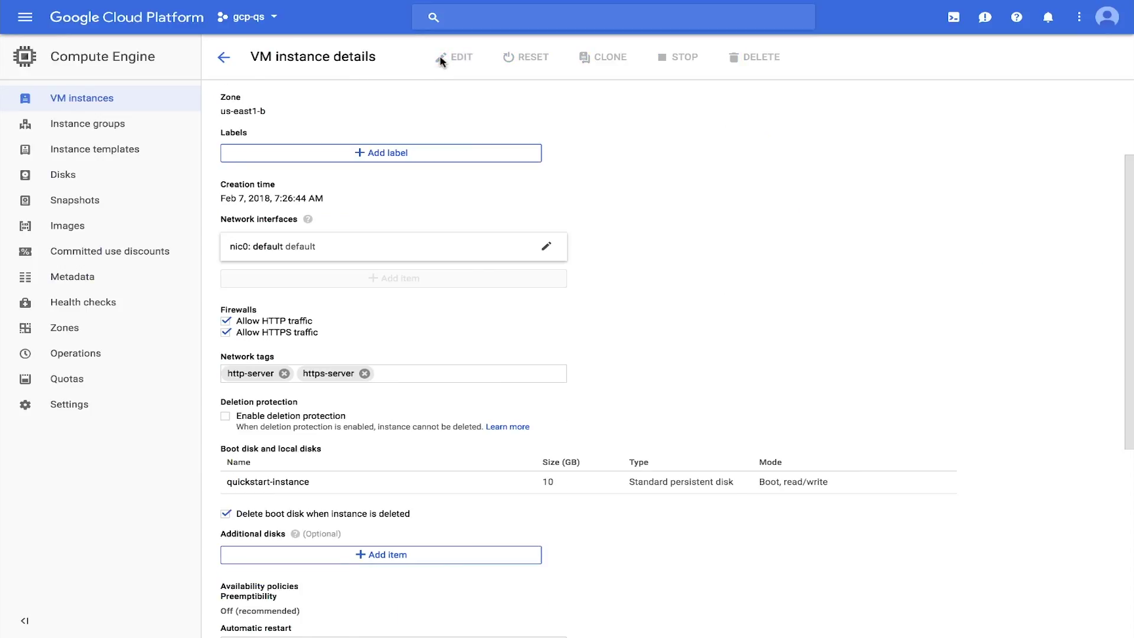
pyautogui.scroll(-1, 441, 60)
pyautogui.scroll(-1, 440, 61)
pyautogui.scroll(-1, 440, 61)
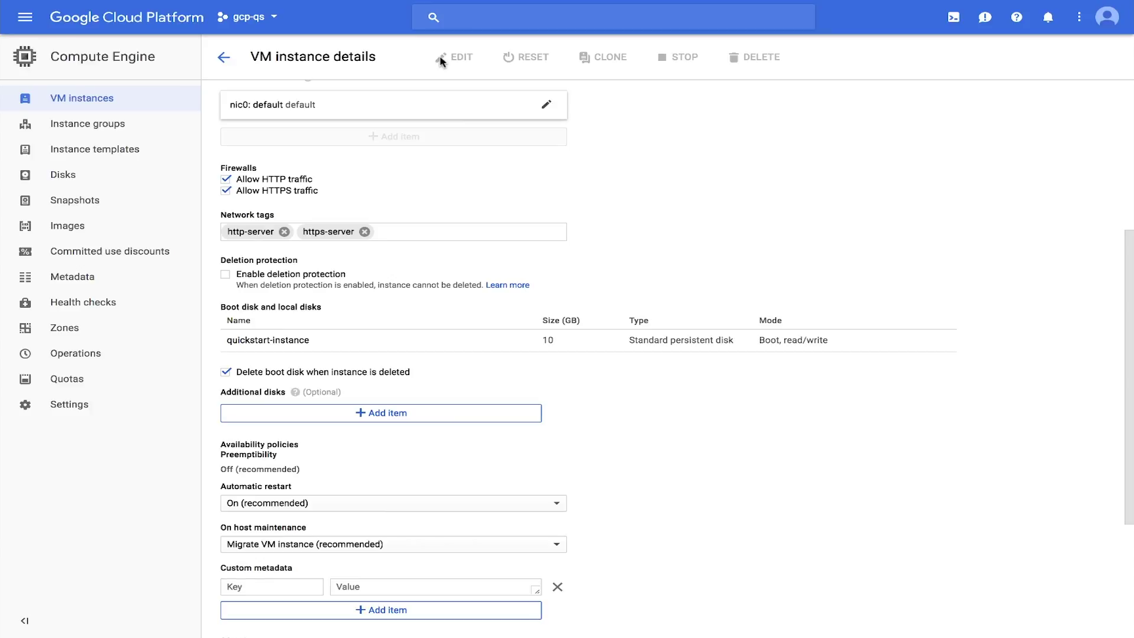
# - Add an additional disk item and choose Create disk, giving a form pre-named disk-1
pyautogui.click(362, 415)
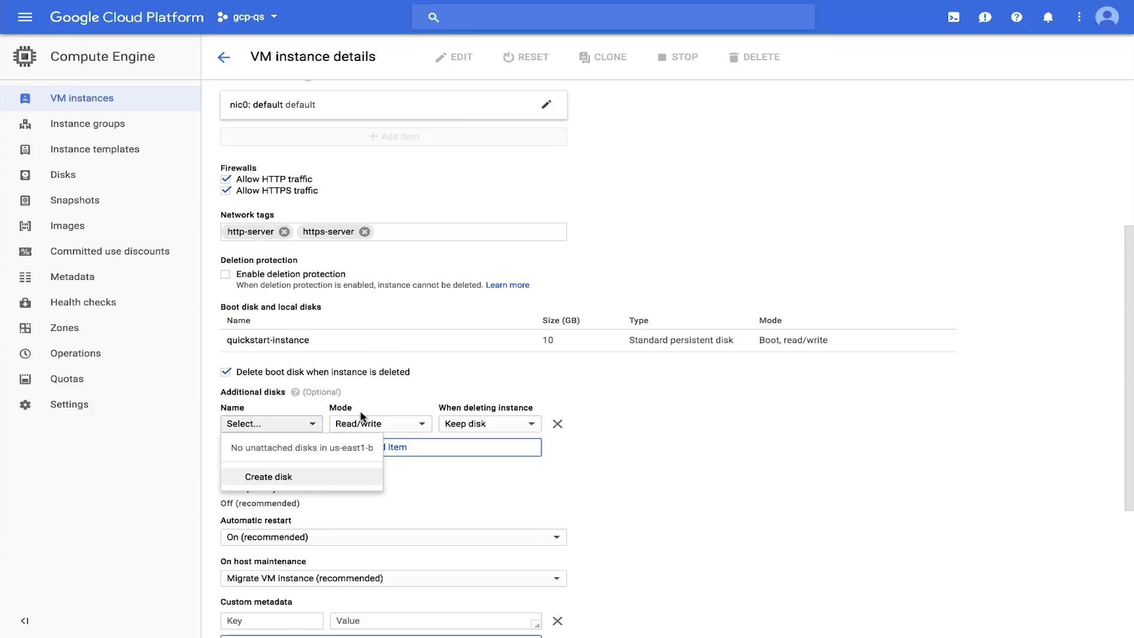
pyautogui.press('Return')
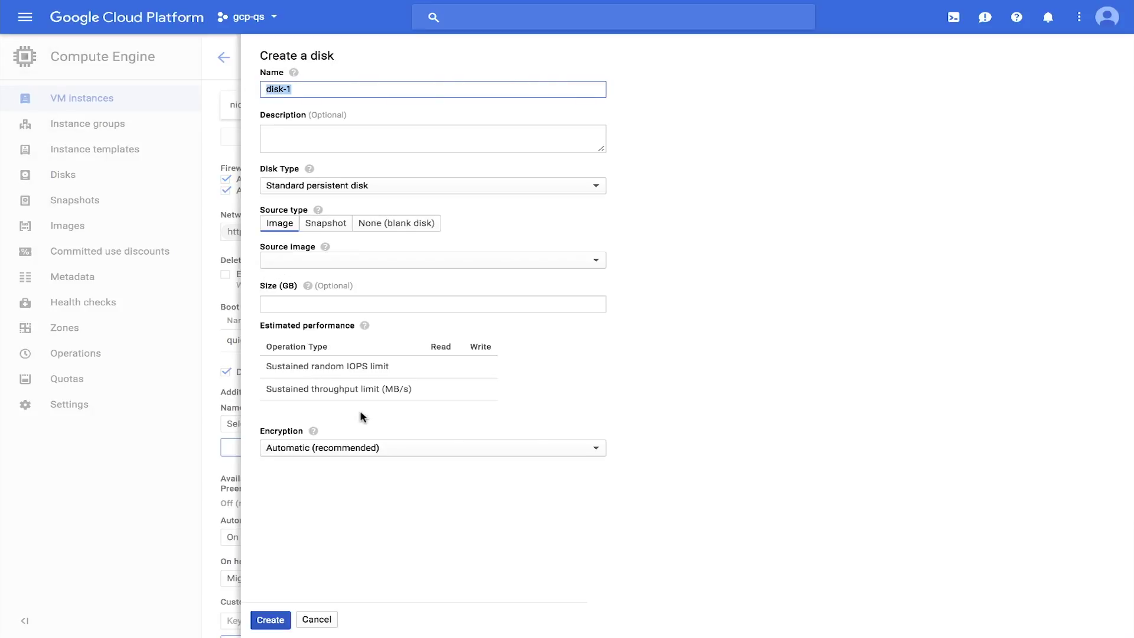
# - Create a blank 500 GB standard persistent disk named new-disk, with source type None
pyautogui.press('BackSpace')
pyautogui.write('new')
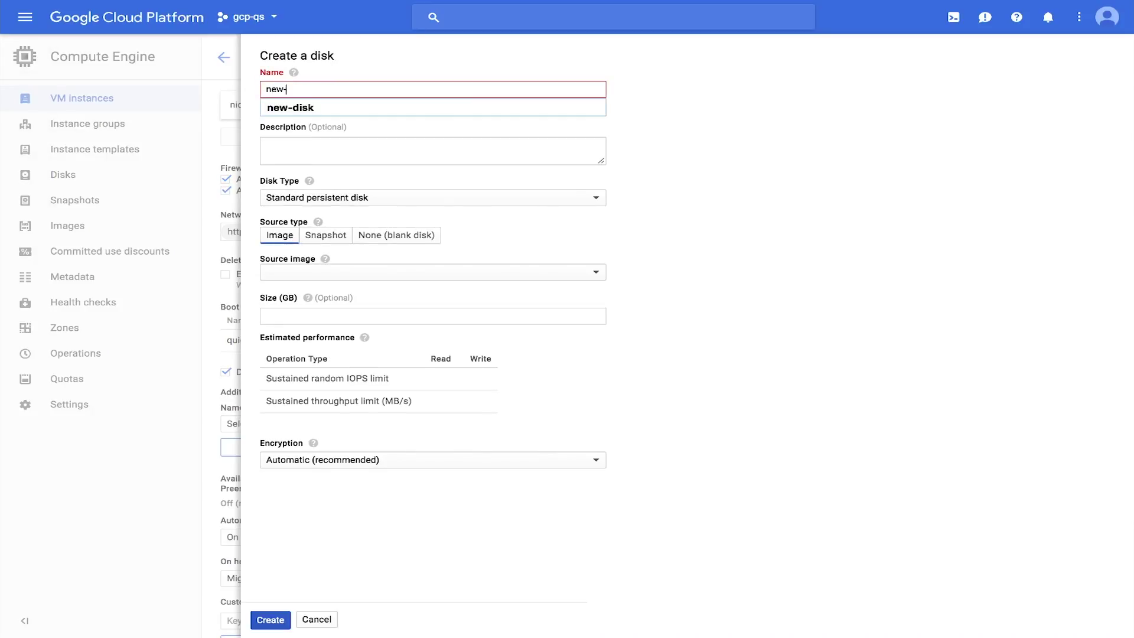
pyautogui.write('-disk')
pyautogui.press('Tab')
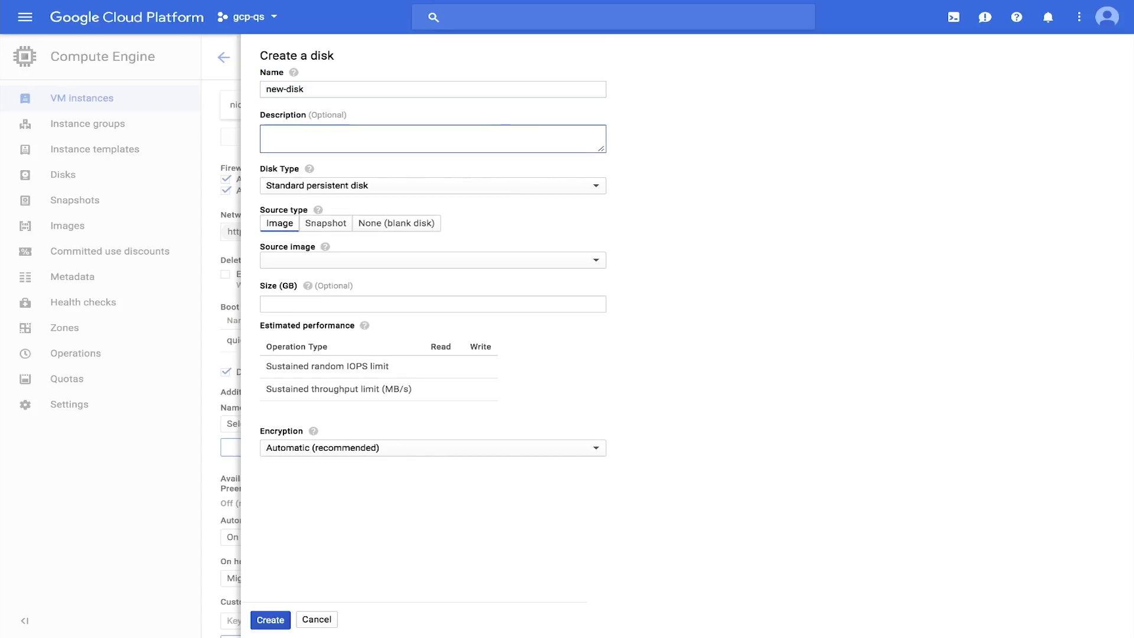
pyautogui.press('Tab')
pyautogui.press('Tab')
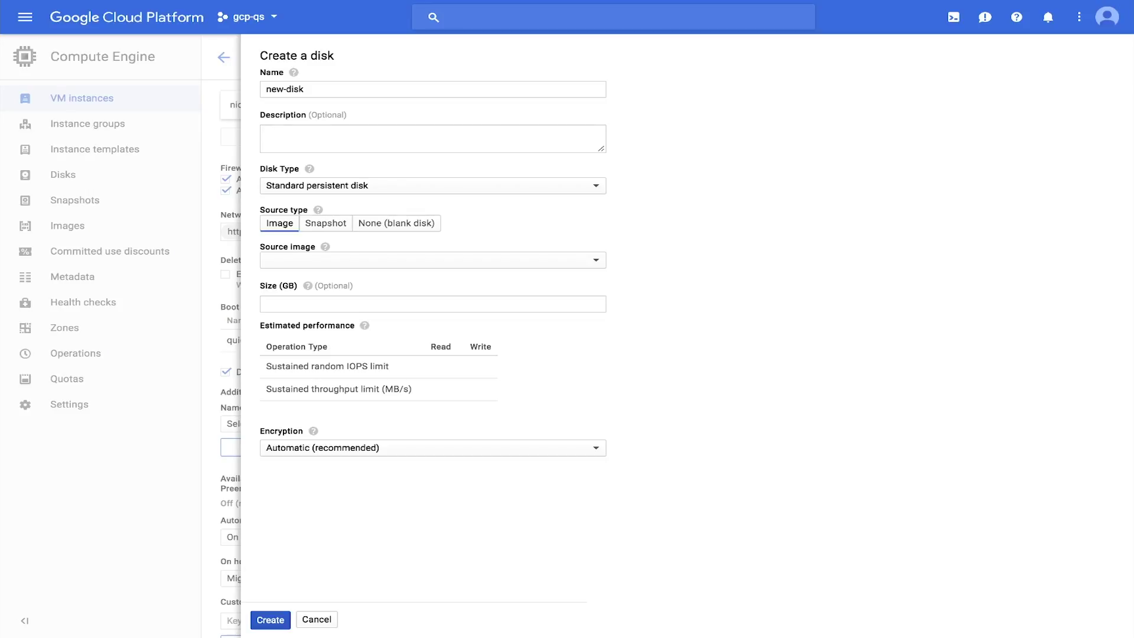
pyautogui.press('Right')
pyautogui.press('Right')
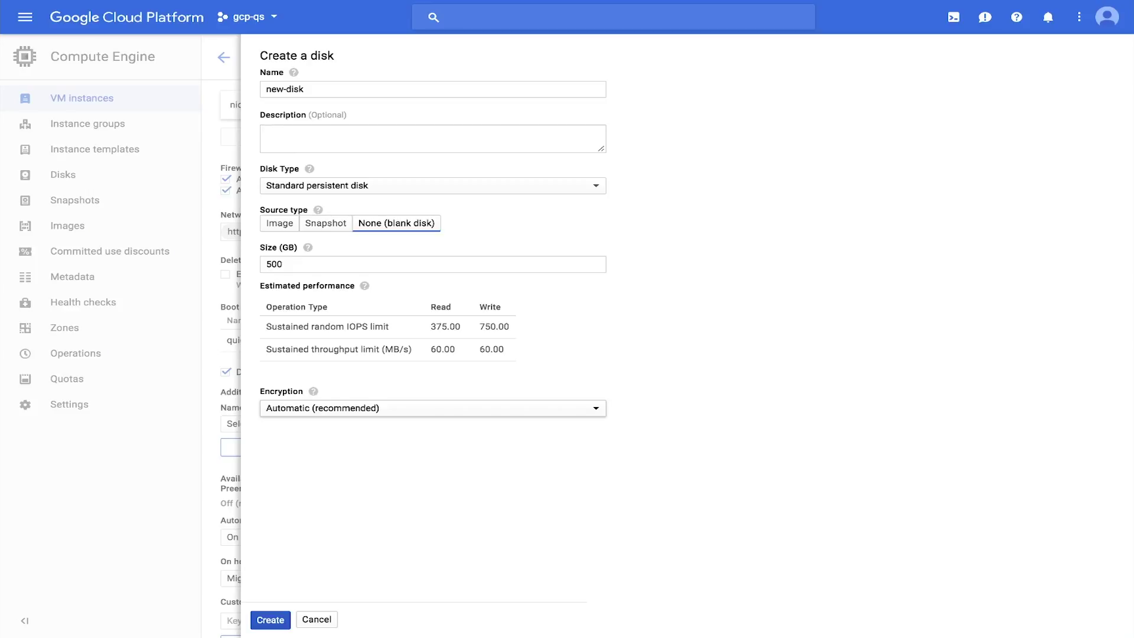
pyautogui.click(268, 617)
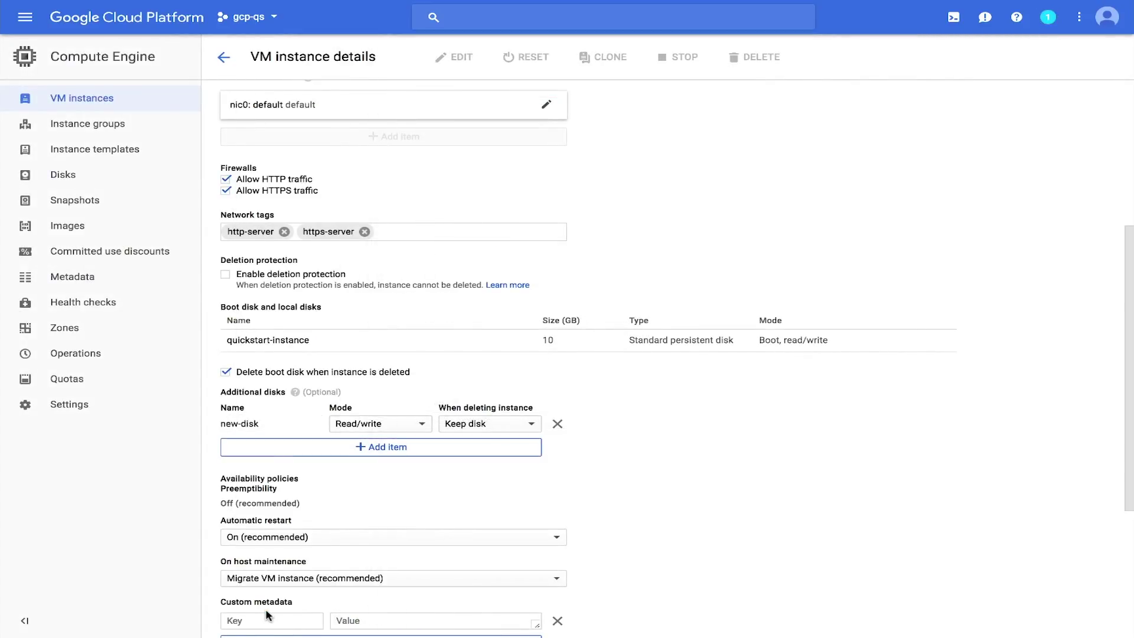
pyautogui.scroll(-1, 352, 598)
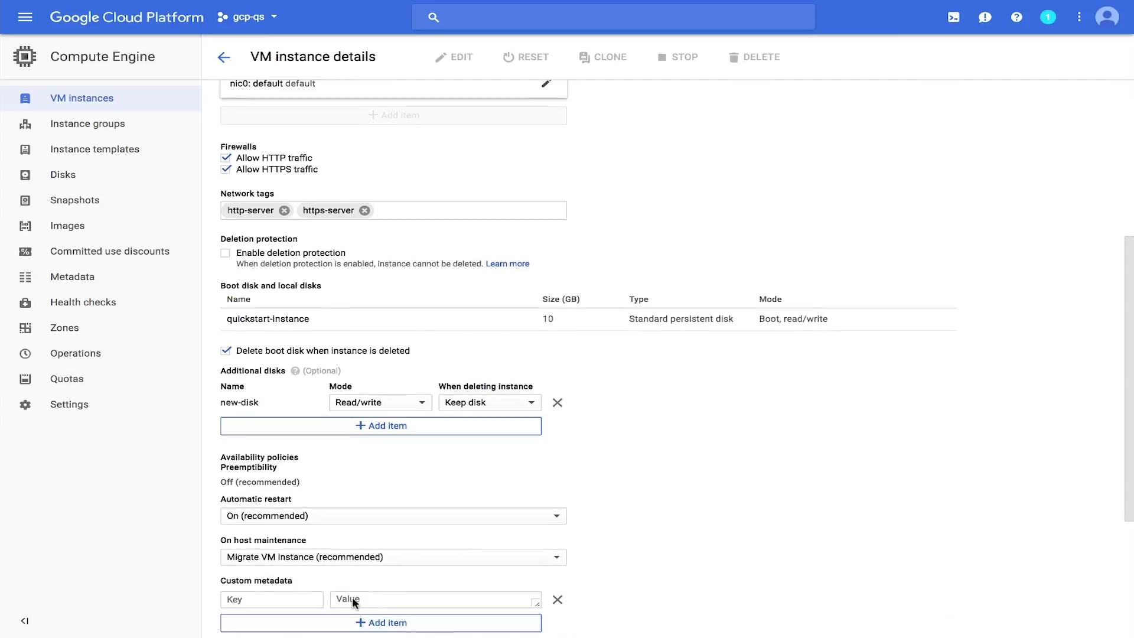
pyautogui.scroll(-4, 352, 600)
pyautogui.scroll(-1, 352, 603)
pyautogui.scroll(-1, 351, 603)
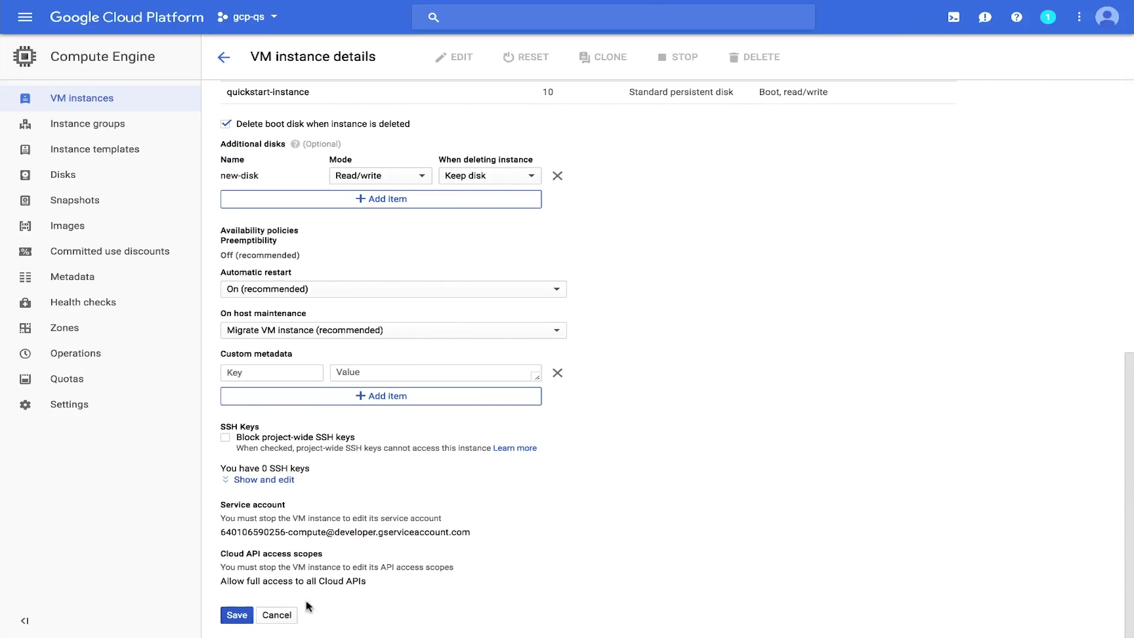
# - Save quickstart-instance's edited settings with new-disk attached read/write
pyautogui.click(238, 613)
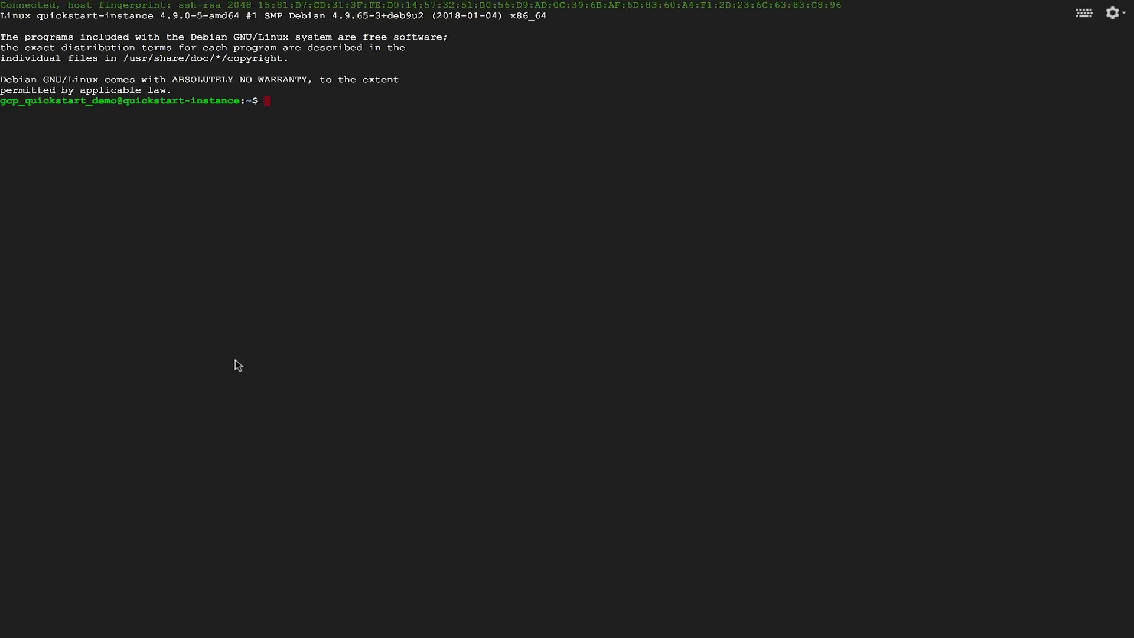
pyautogui.write('sudo lsblk')
# - List block devices with sudo lsblk, then run mkfs.ext4 on the disk with discard and lazy init disabled
pyautogui.press('Return')
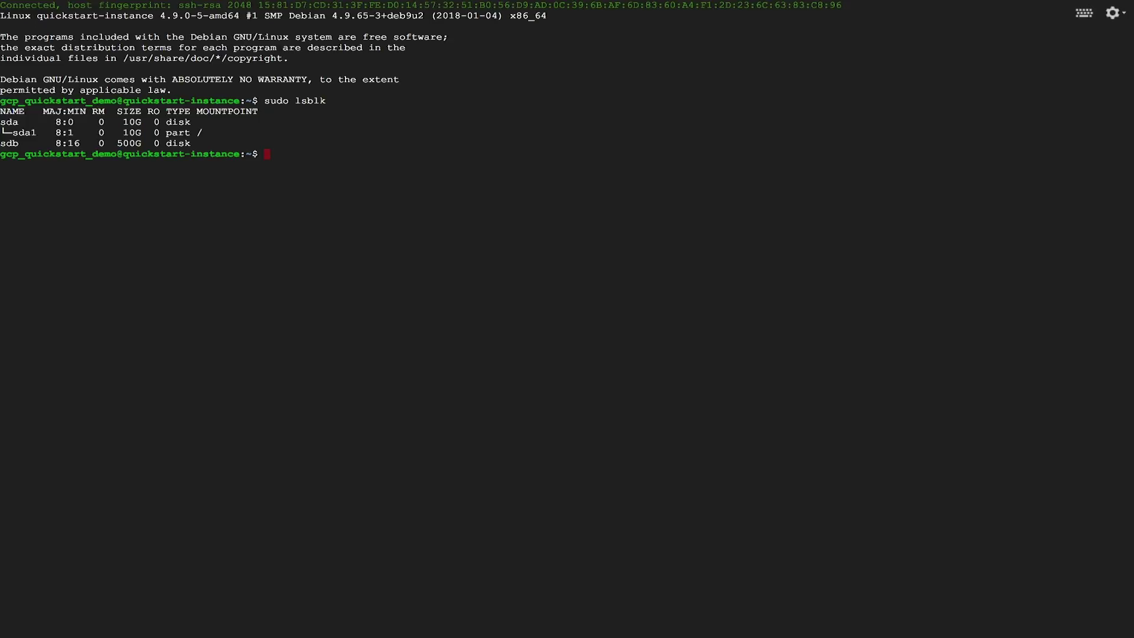
pyautogui.write('sudo mkfs')
pyautogui.write('.ext4')
pyautogui.write(' -m')
pyautogui.write(' 0 -F')
pyautogui.write(' -E')
pyautogui.write(' lazy')
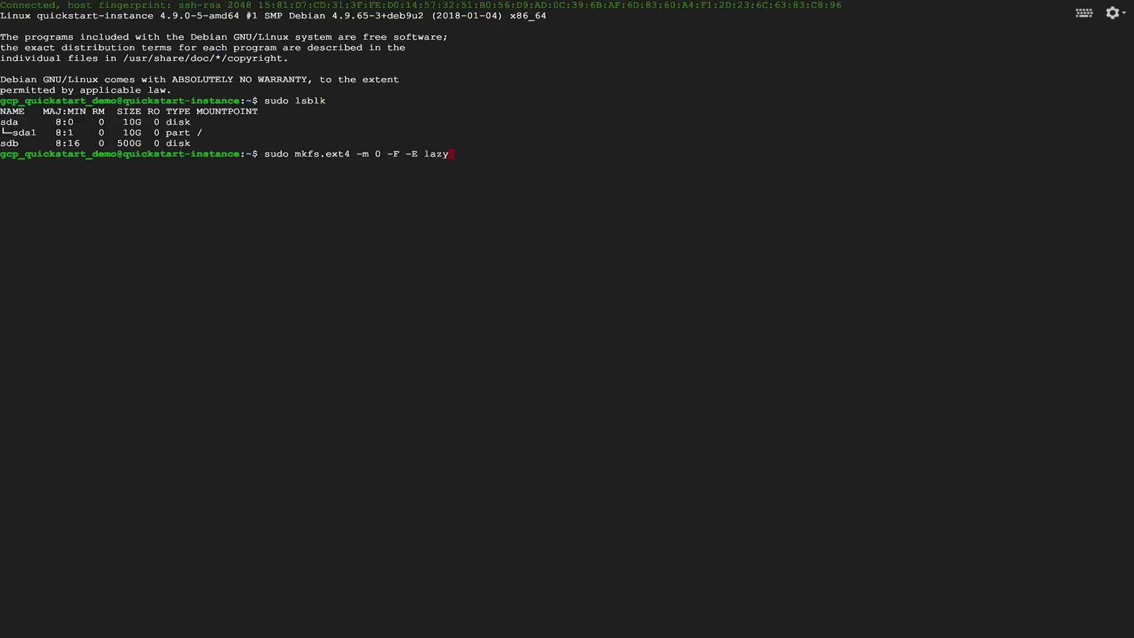
pyautogui.write('_itable_init=0,lazy_')
pyautogui.write('journa')
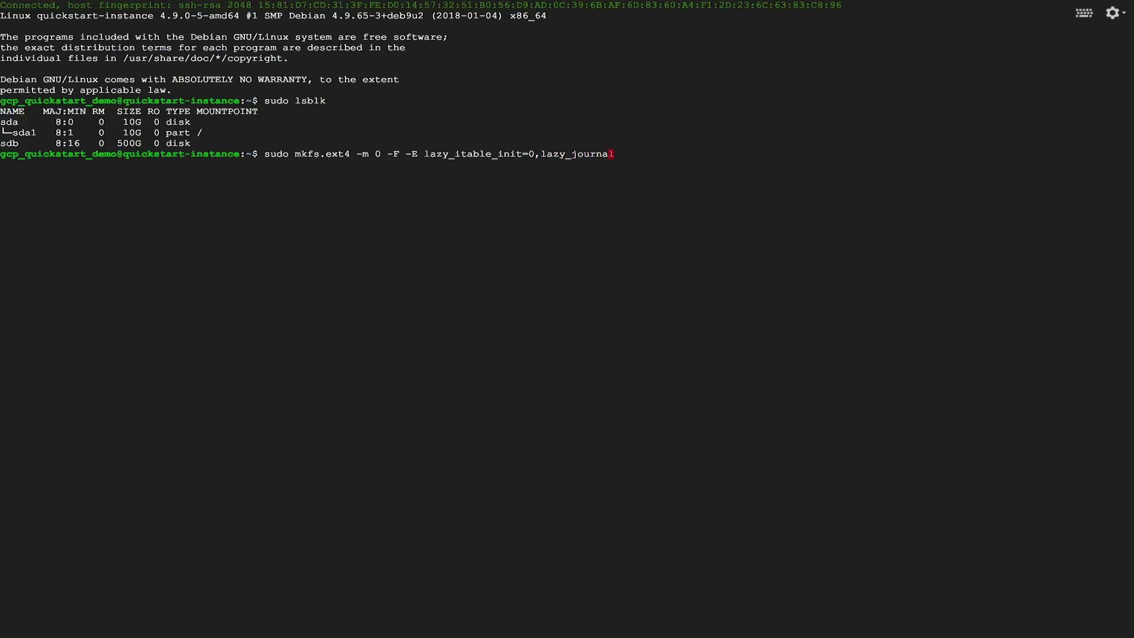
pyautogui.write('l_init=')
pyautogui.write('0,discar')
pyautogui.write('d /dev/')
pyautogui.write('sdb')
pyautogui.press('Return')
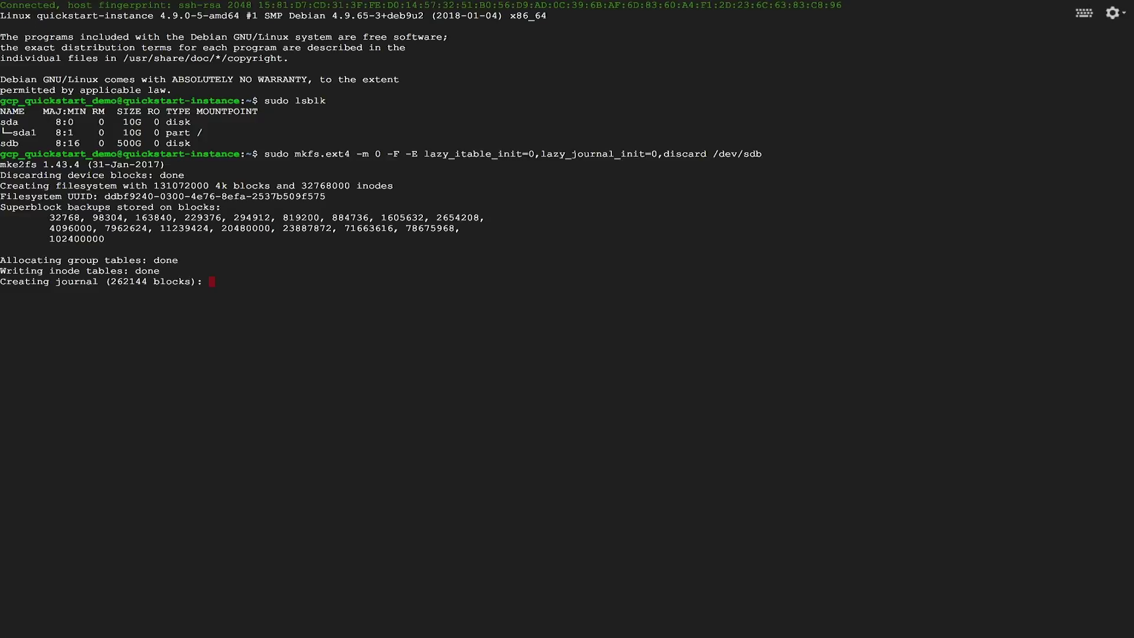
pyautogui.write('sudo mk')
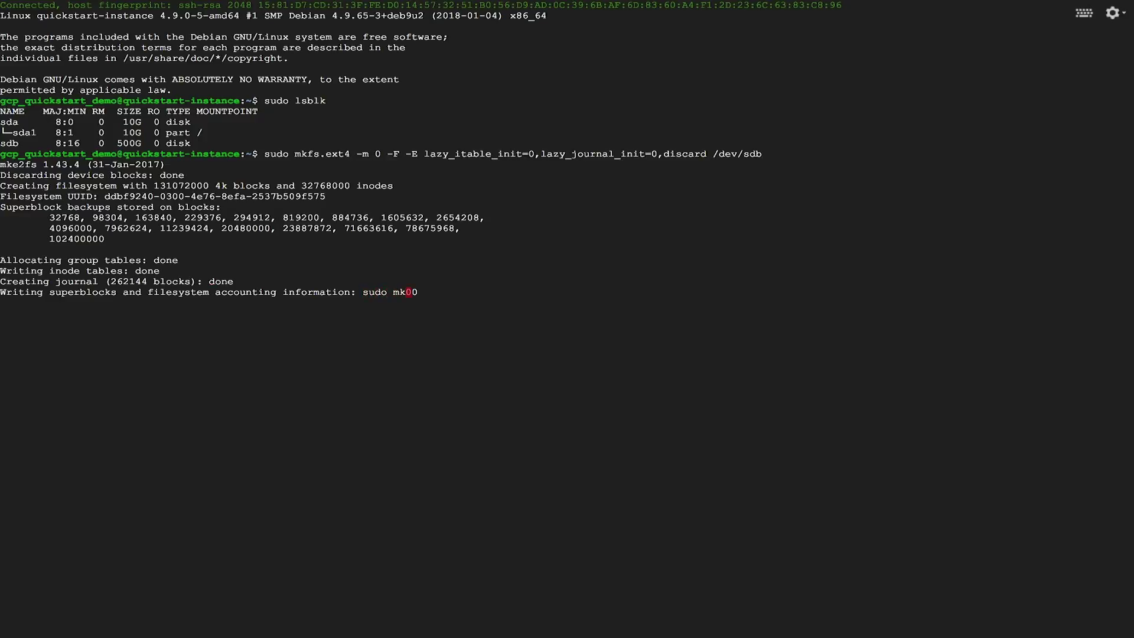
pyautogui.write('dir -p ')
pyautogui.write('/mnt/di')
pyautogui.write('sks/mymountdir')
# - Create the mount directory with sudo mkdir -p /mnt/disks/mymountdir
pyautogui.press('Return')
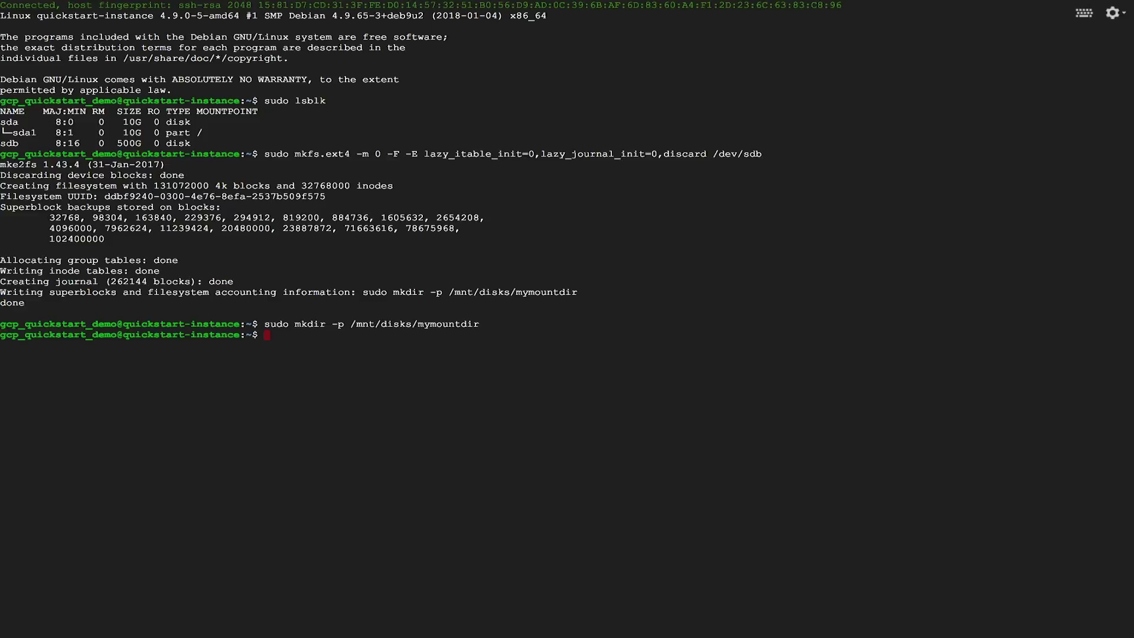
pyautogui.write('sudo m')
pyautogui.write('ount -o ')
pyautogui.write('discard,d')
pyautogui.write('efaults /')
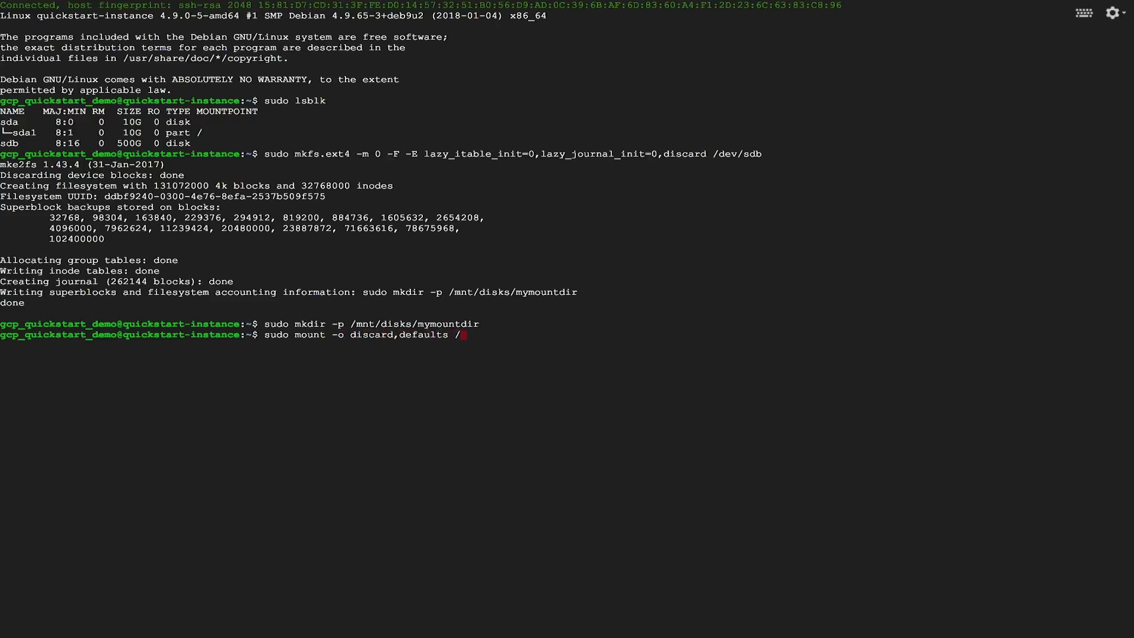
pyautogui.write('dev/sdb ')
pyautogui.write('/mnt/disks')
pyautogui.write('/mymount')
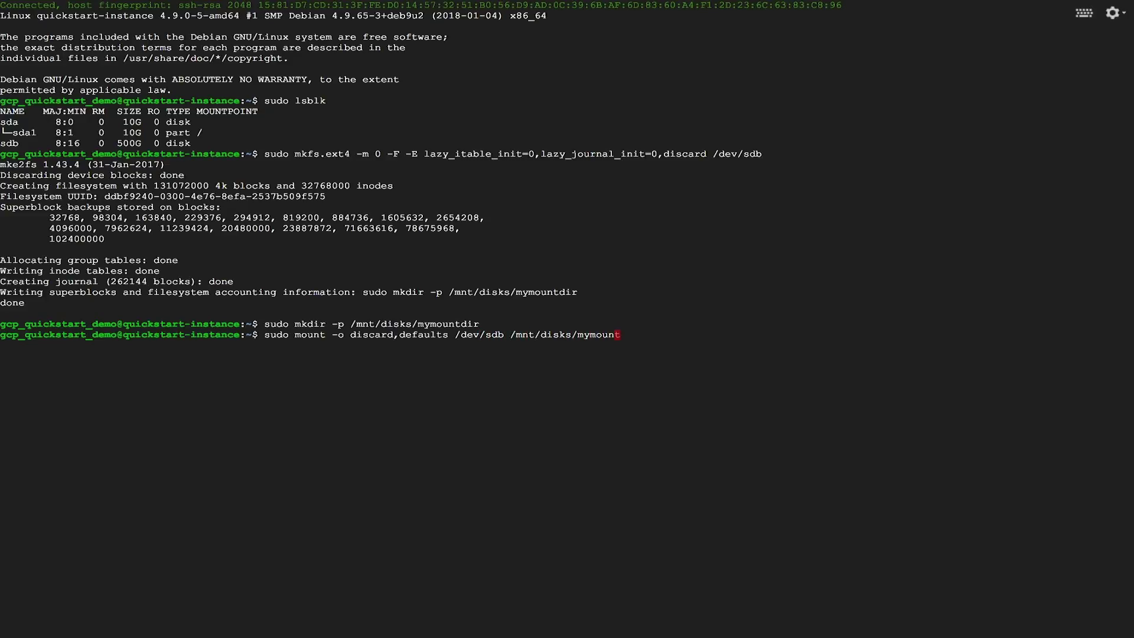
pyautogui.write('dir')
# - Mount /dev/sdb at /mnt/disks/mymountdir using sudo mount -o discard,defaults
pyautogui.press('Return')
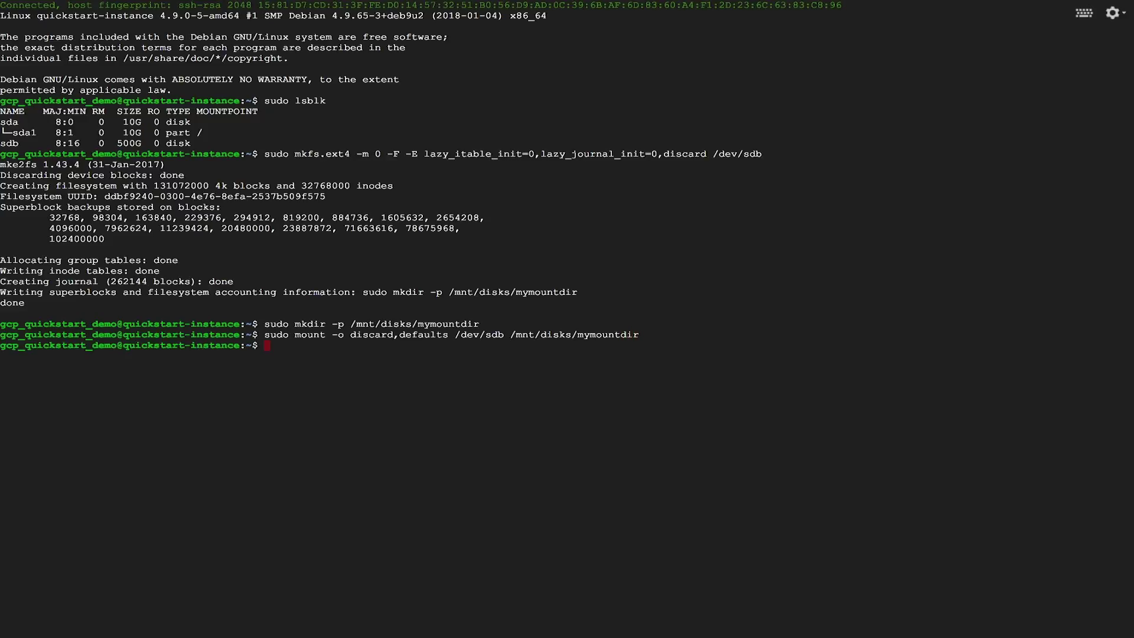
pyautogui.write('sudo c')
pyautogui.write('hmod a+w /mn')
pyautogui.write('t/disks/mymou')
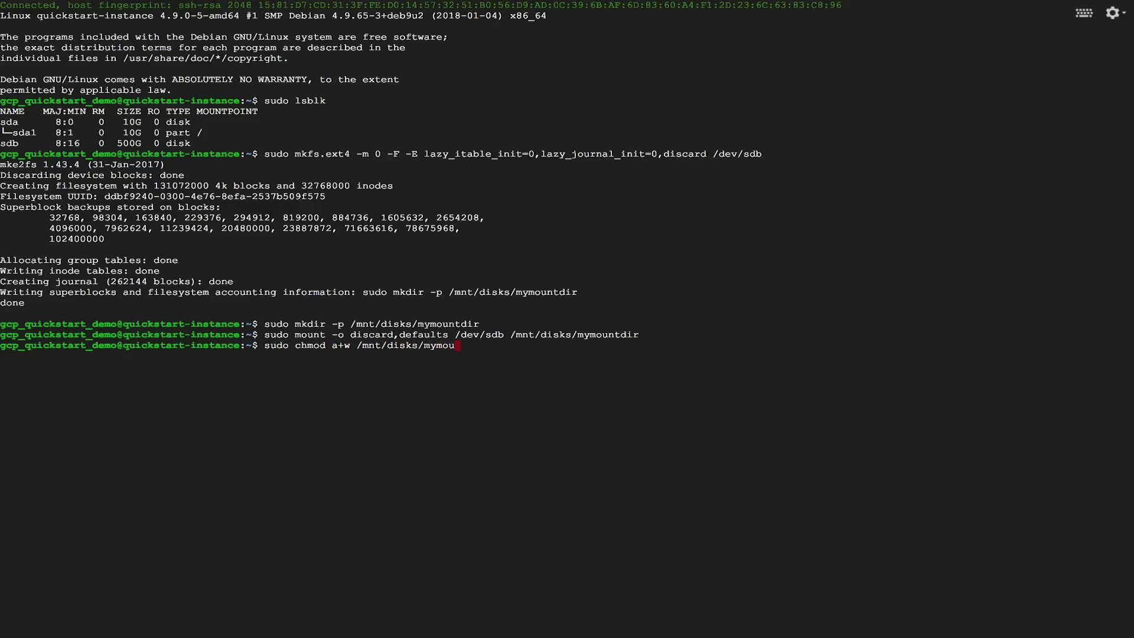
pyautogui.write('ntdir')
# - Run sudo chmod a+w on /mnt/disks/mymountdir
pyautogui.press('Return')
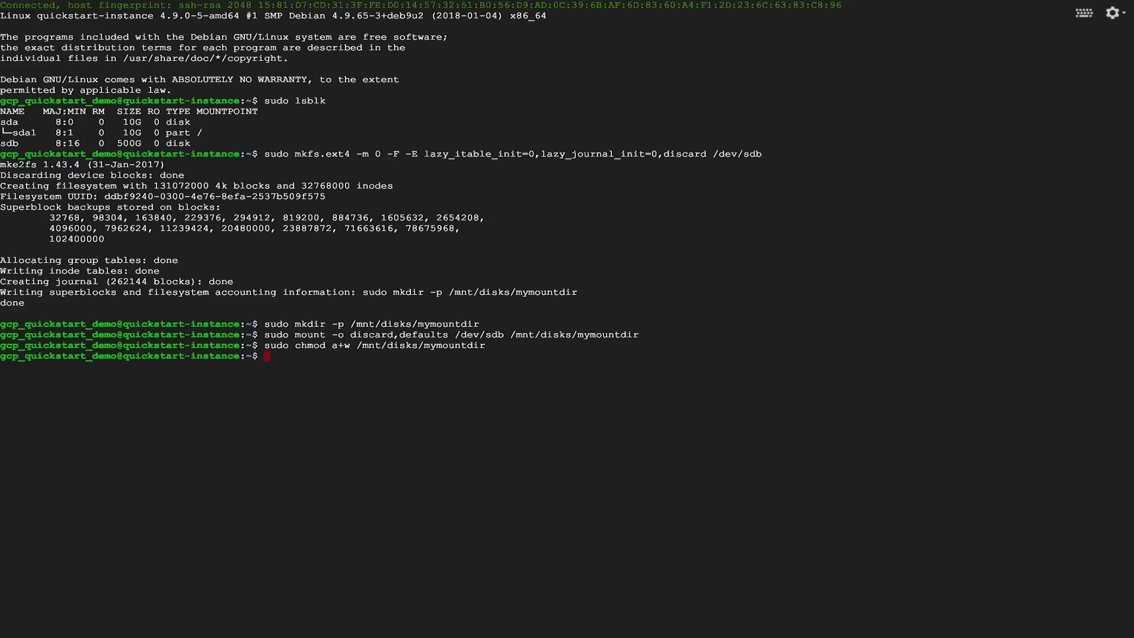